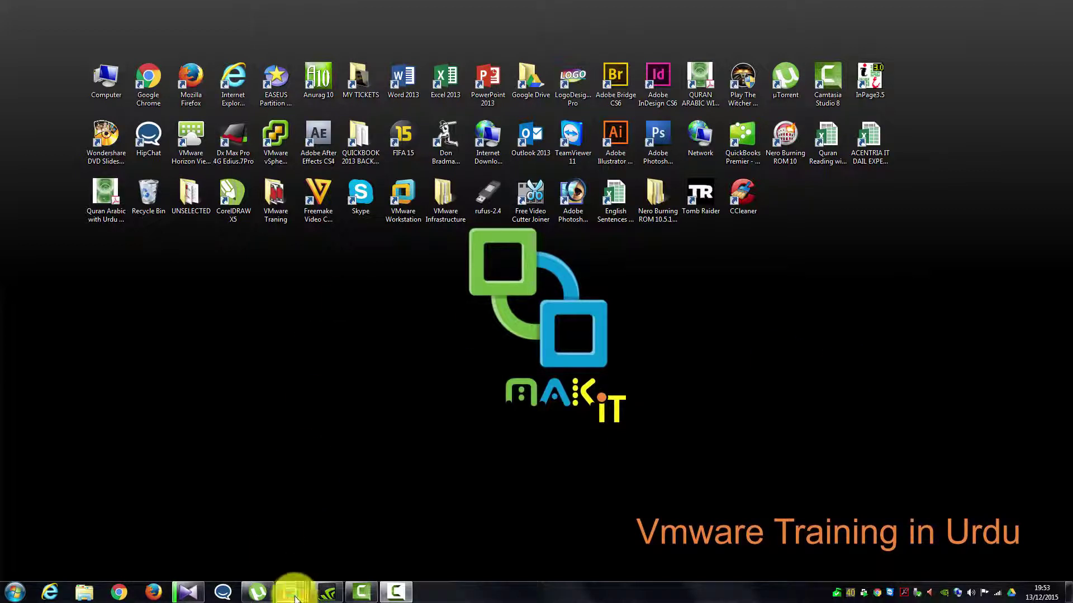
- Look over the MAK-ESX-01 and MAK-VCS-01 consoles, then wake the MAK-AD-01 desktop
mouse_move(289, 591)
left_click(647, 525)
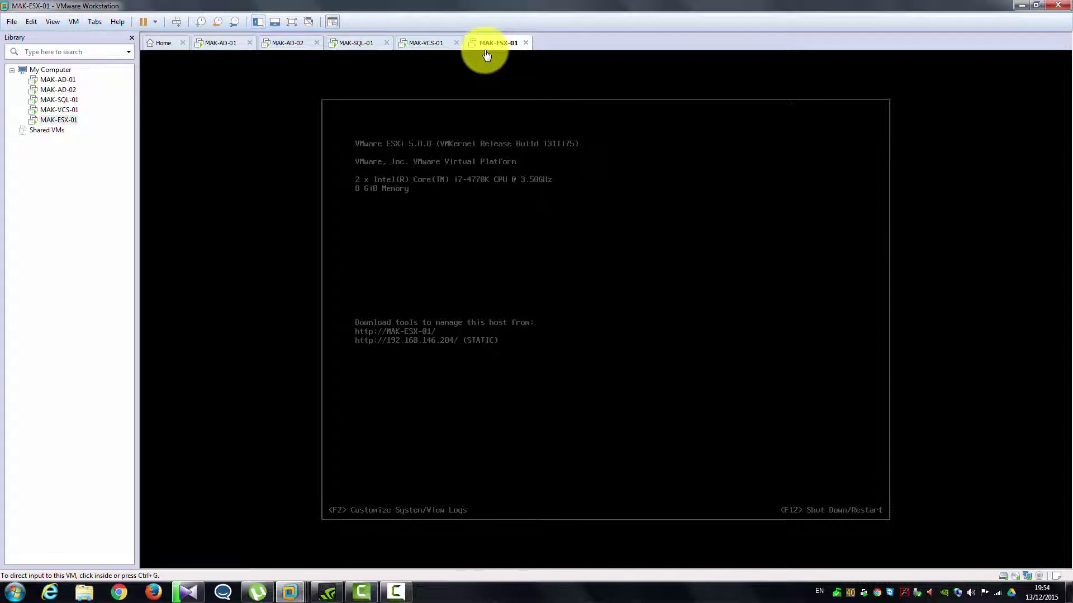
left_click(430, 49)
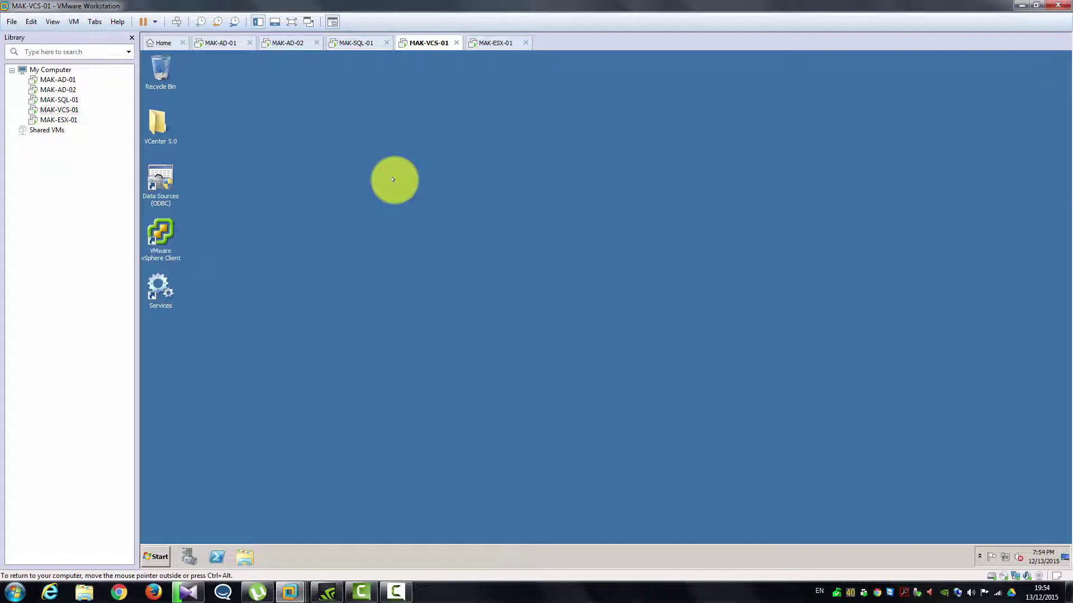
left_click(218, 43)
left_click(500, 226)
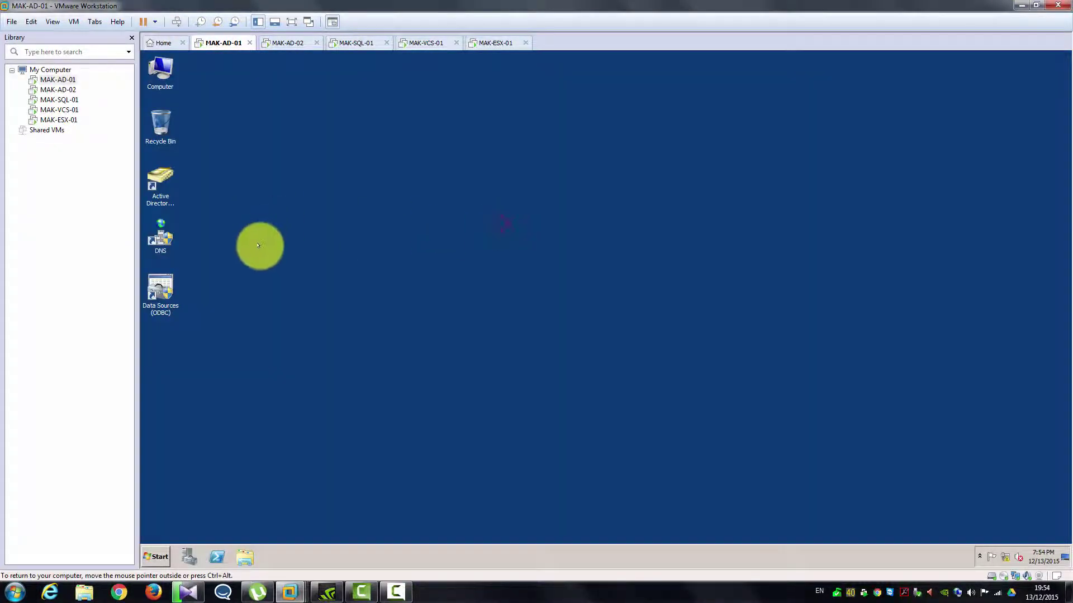
- In DNS Manager, open the makensia.com zone and check MAK-ESX-01's Host (A) record is 192.168.146.204
left_click(164, 231)
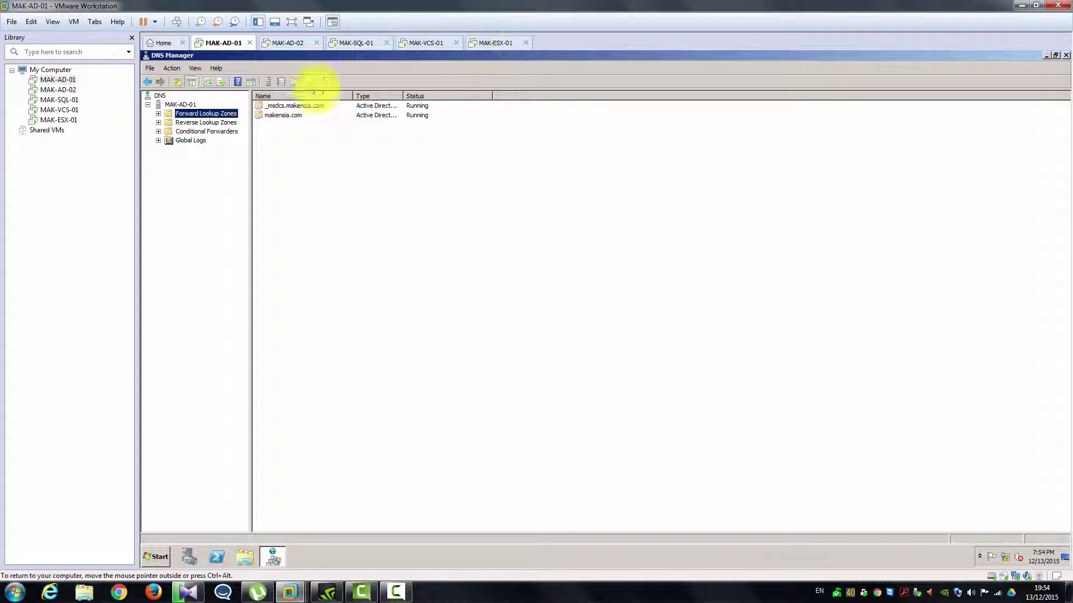
left_click(157, 113)
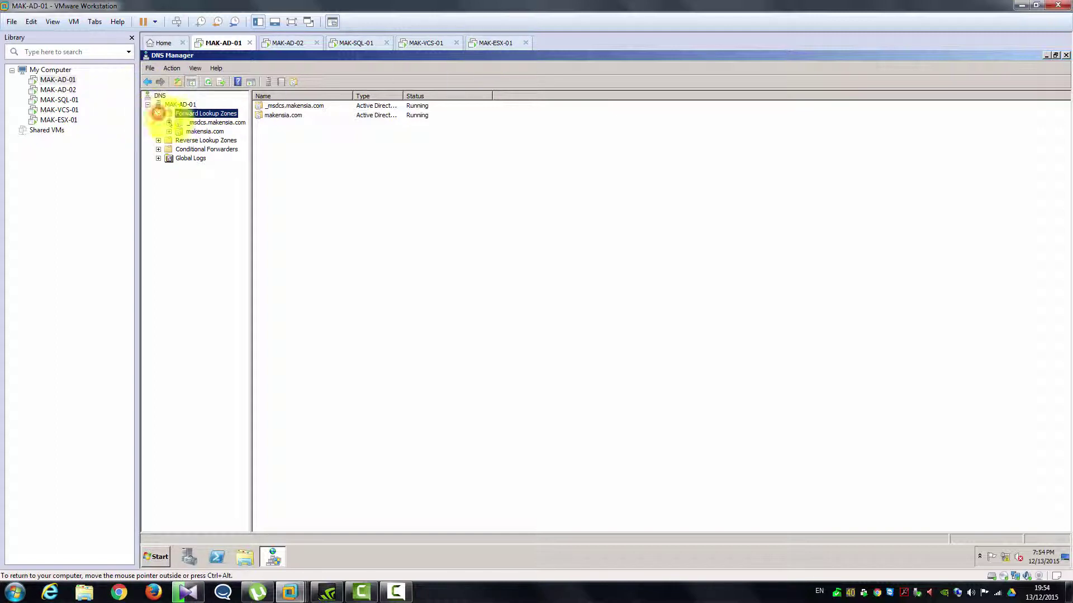
left_click(204, 131)
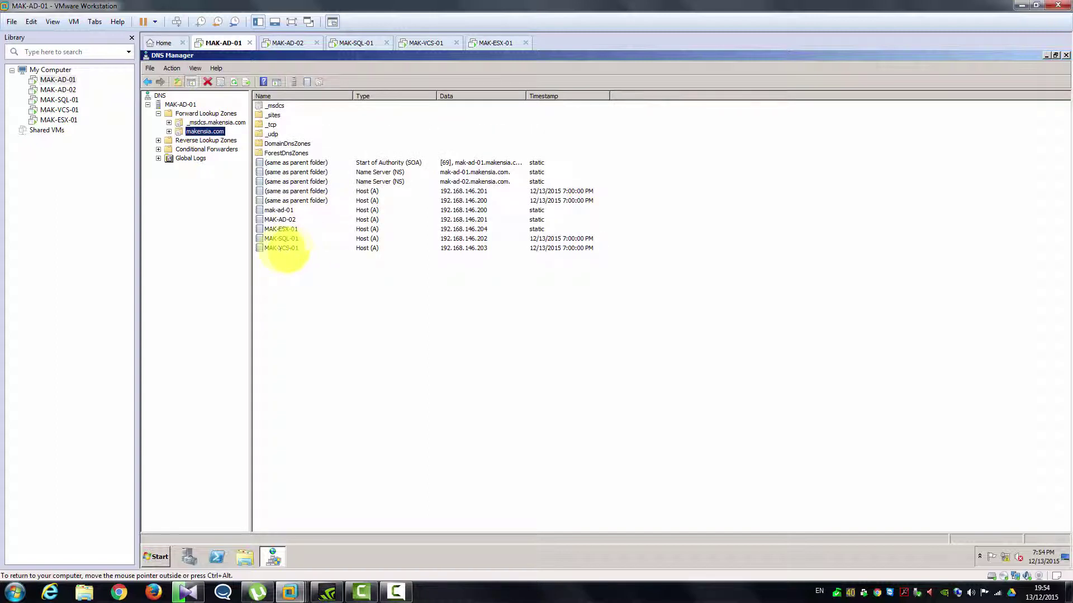
left_click(281, 238)
left_click(282, 229)
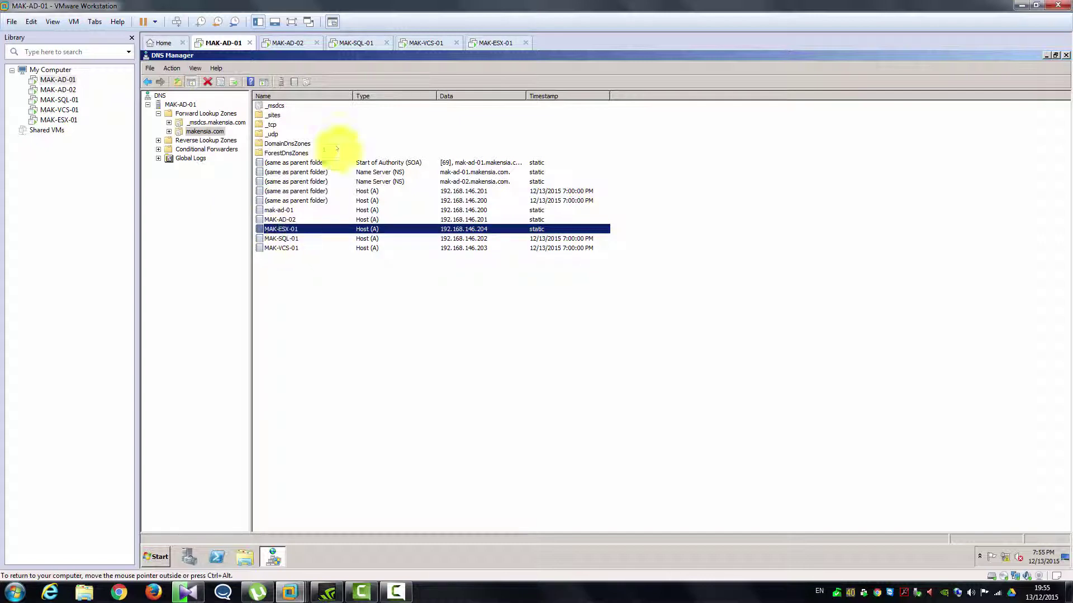
left_click(435, 47)
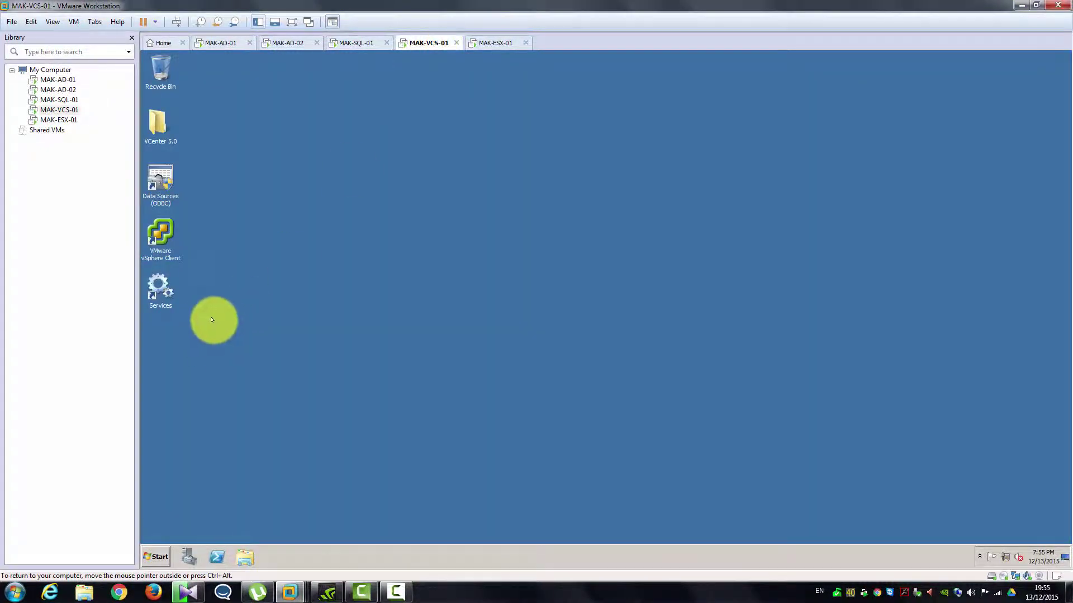
- Launch vSphere Client on the MAK-VCS-01 desktop and log in to the vCenter server
left_click(162, 230)
double_click(162, 231)
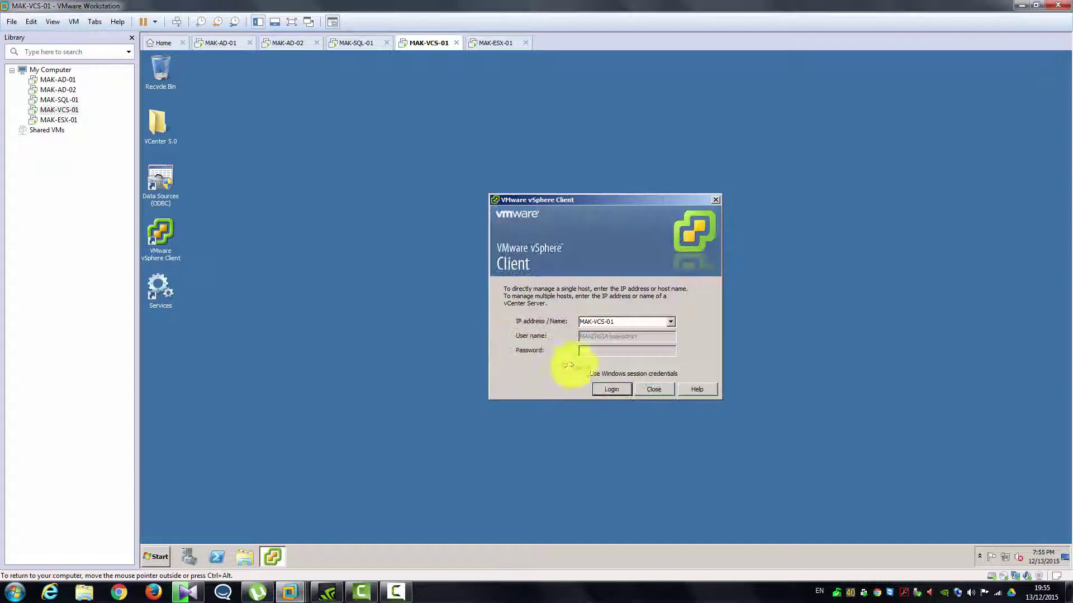
left_click(608, 388)
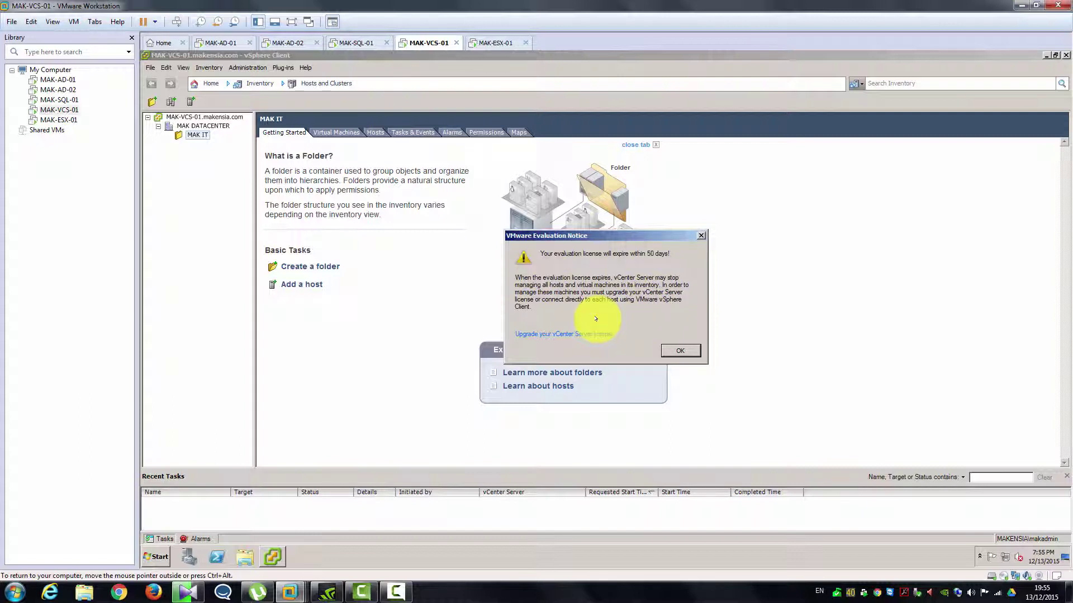
- Dismiss the evaluation licence notice and open Command Prompt via a cmd search
left_click(669, 346)
left_click(155, 557)
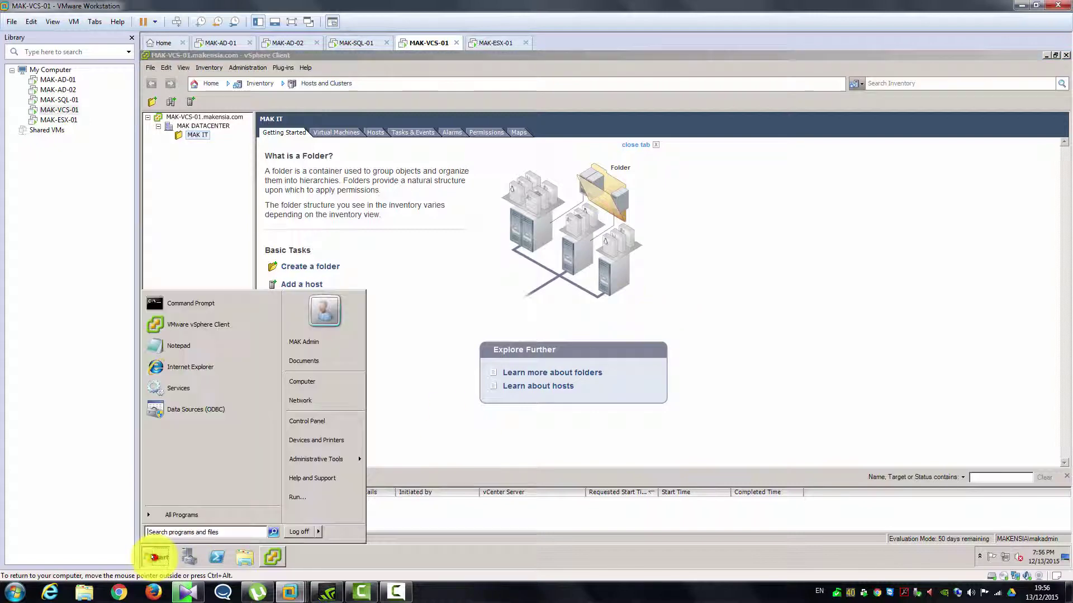
left_click(186, 536)
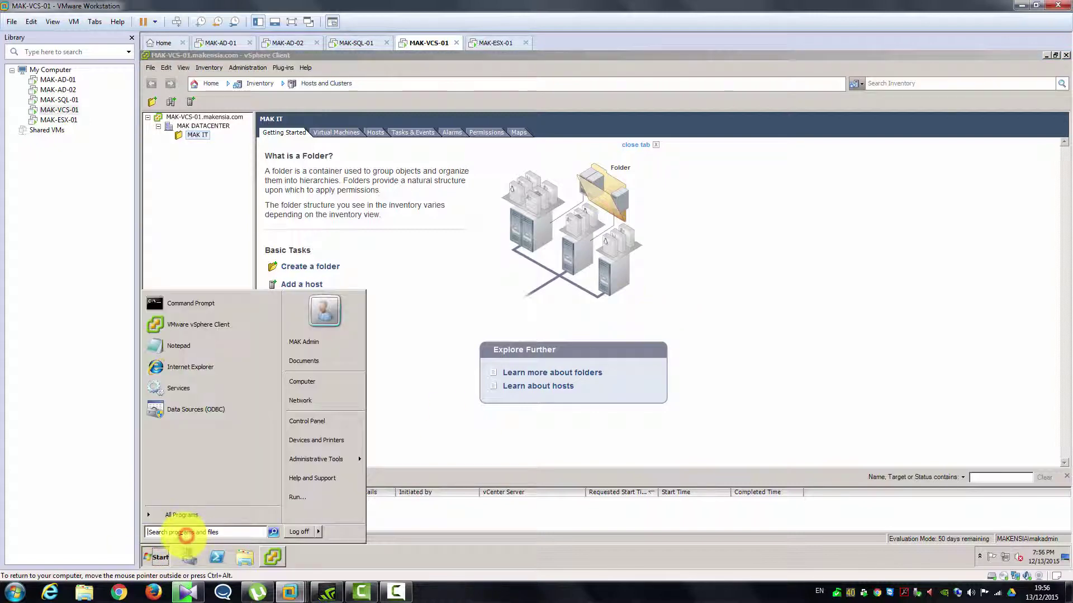
type("cmd")
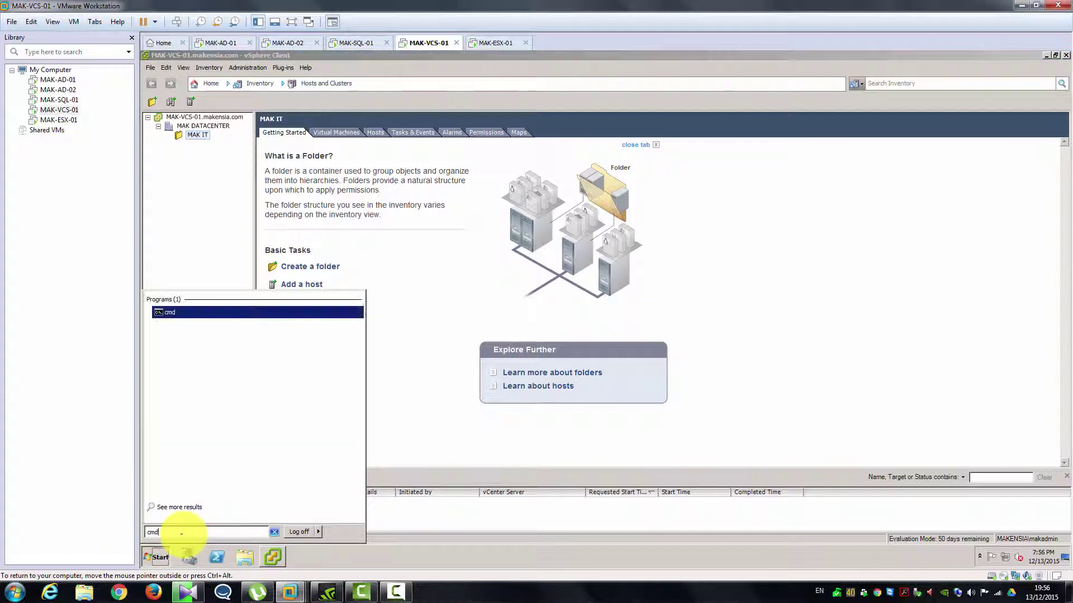
key("Return")
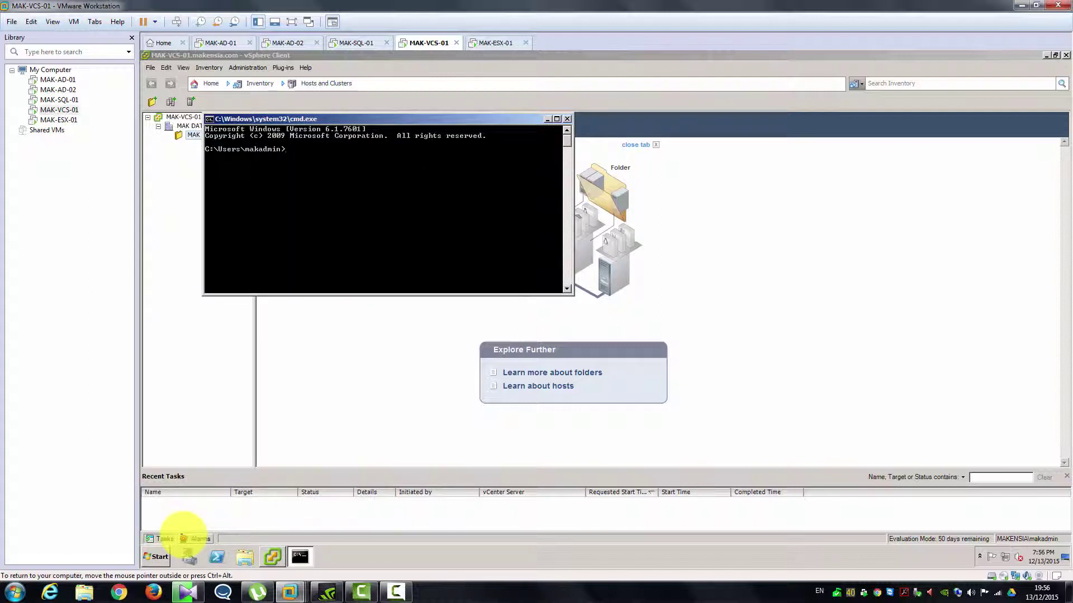
- Run 'ping MAK-ESX-01 -t', compare with the ESXi console's 192.168.146.204, then close the window
type("ping MAK-ESX-01 -t")
key("Return")
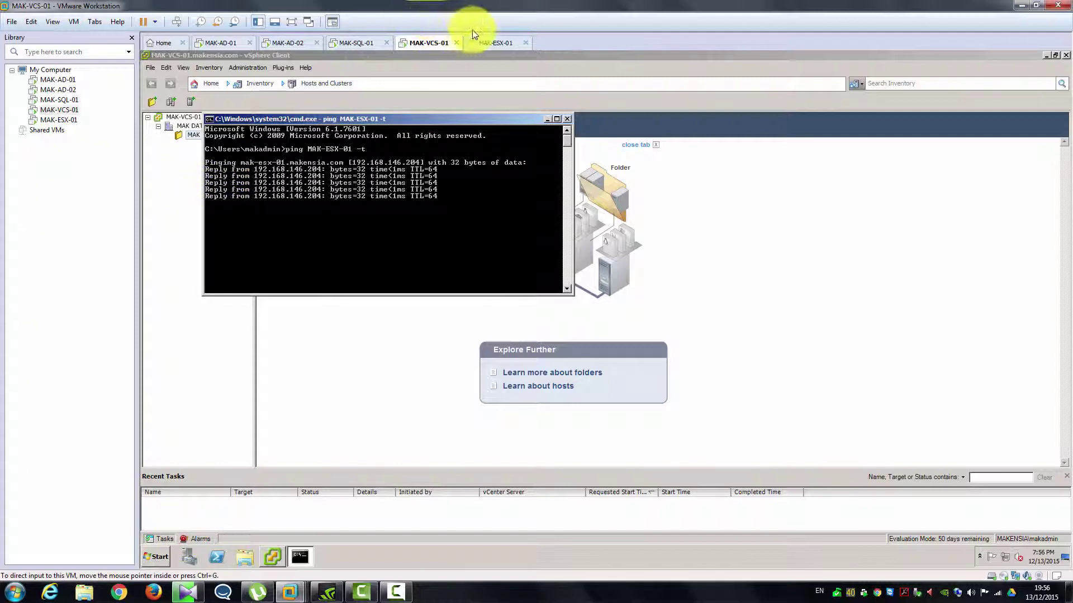
left_click(484, 41)
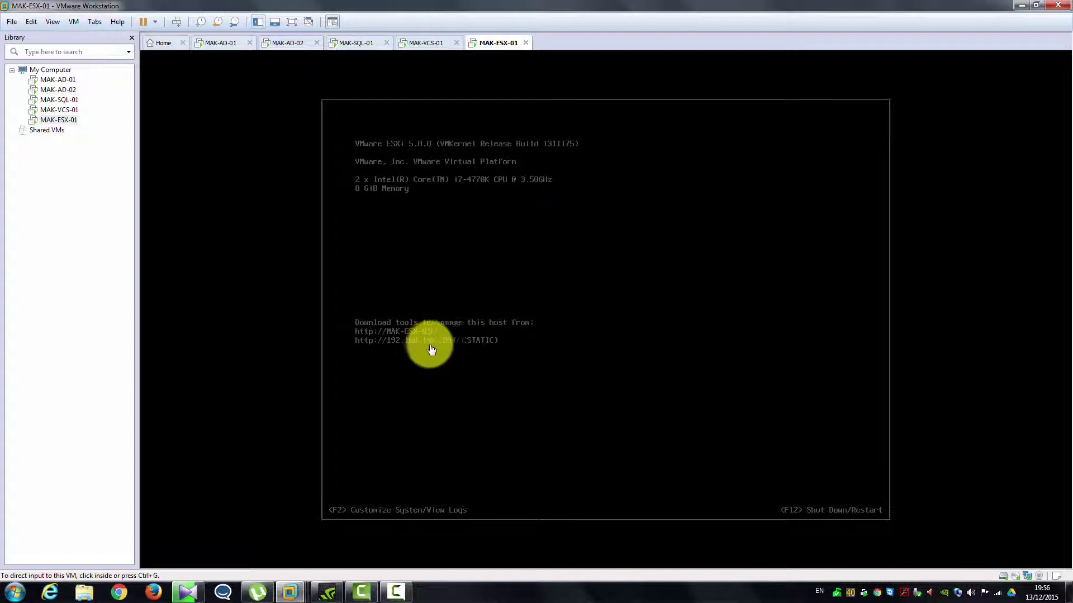
left_click(425, 44)
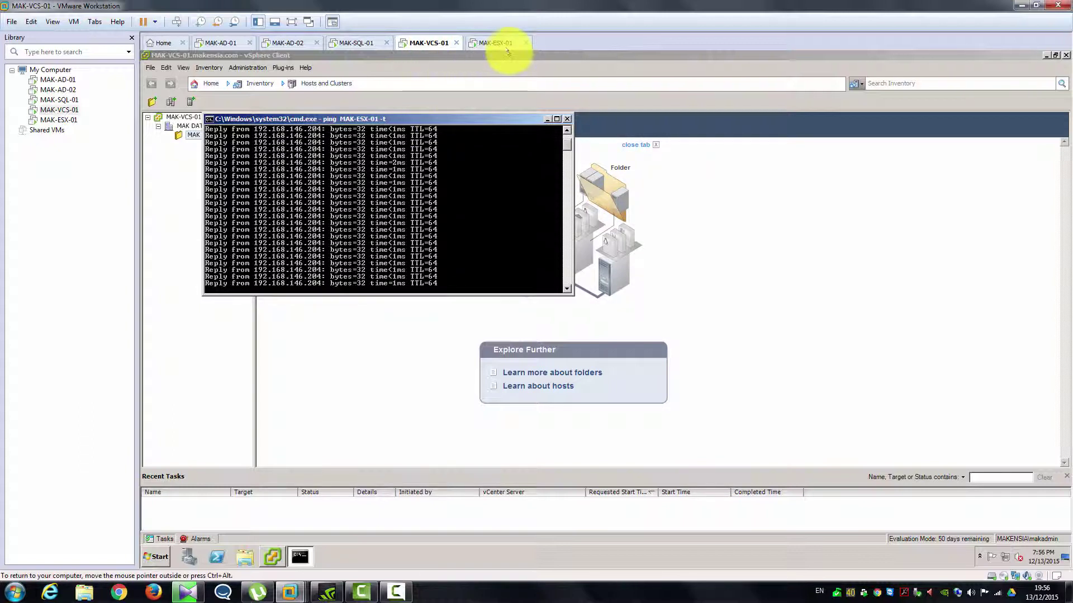
left_click(566, 118)
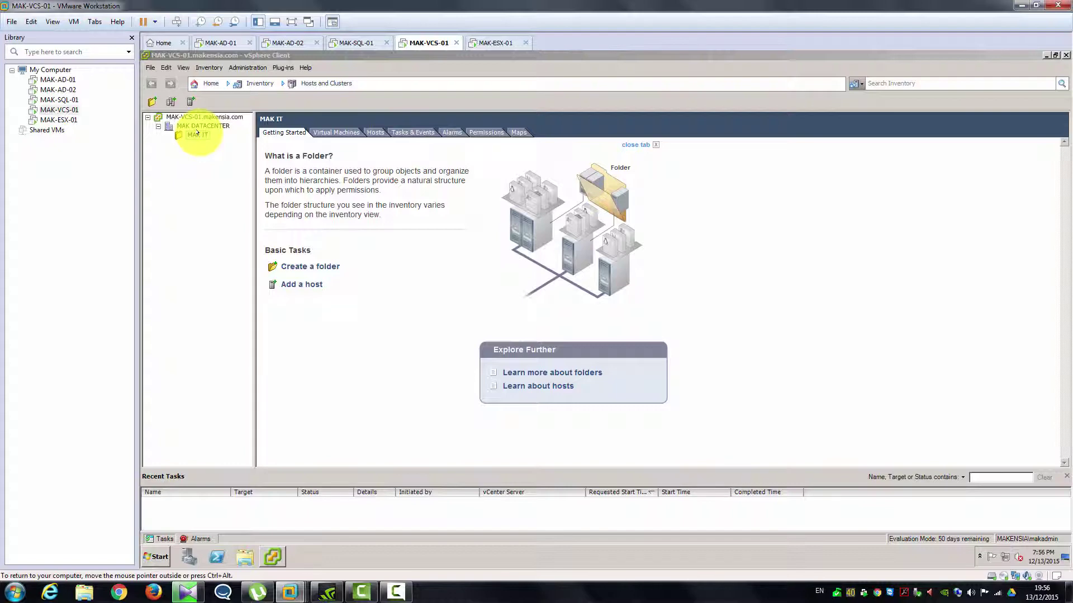
- Check the right-click actions for MAK DATACENTER and the MAK IT folder
right_click(195, 126)
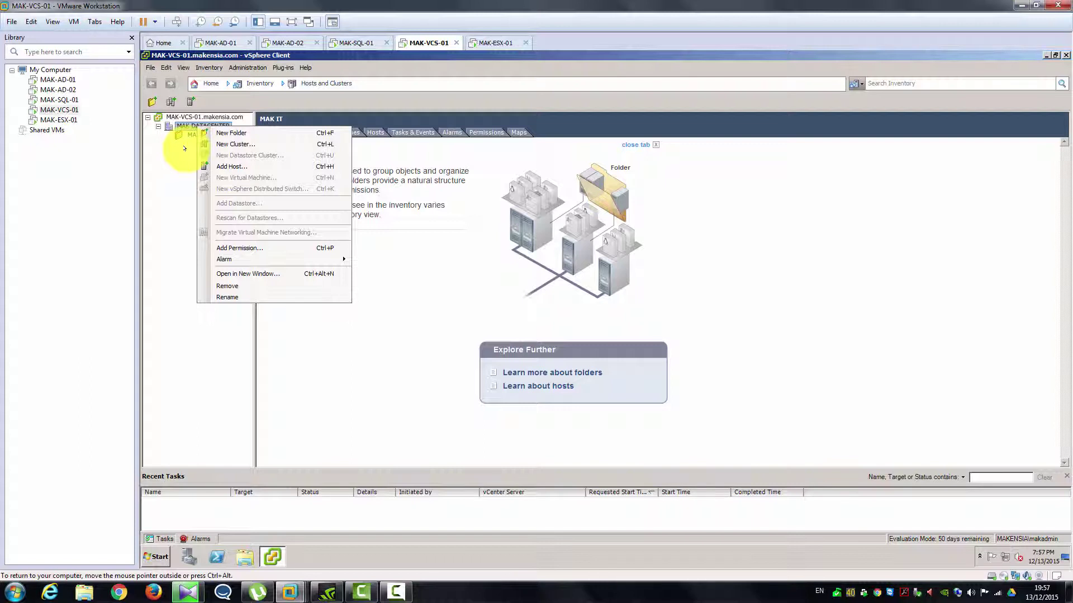
left_click(183, 149)
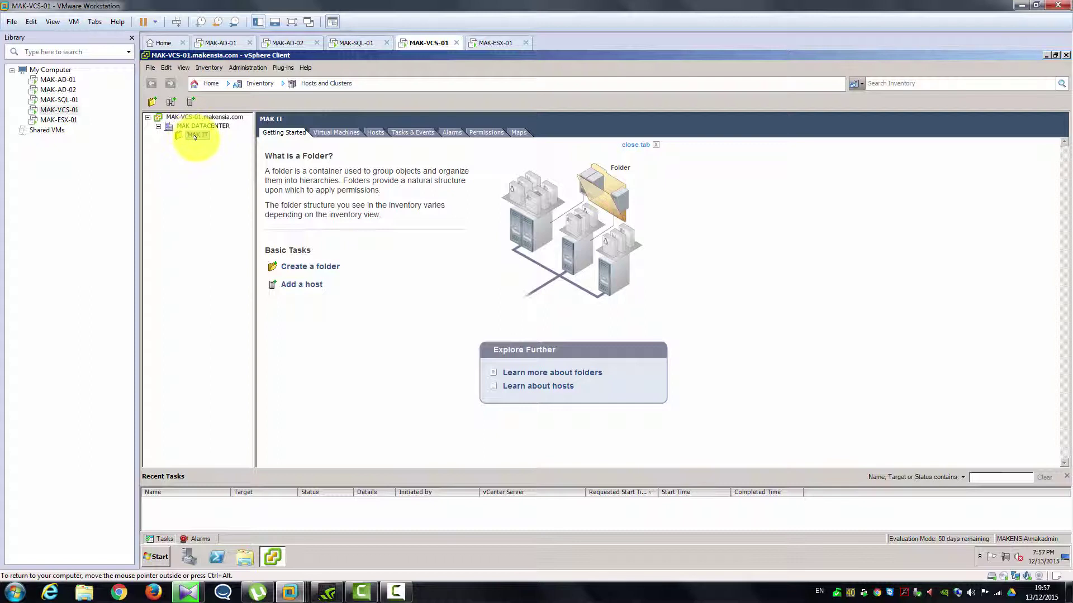
right_click(191, 135)
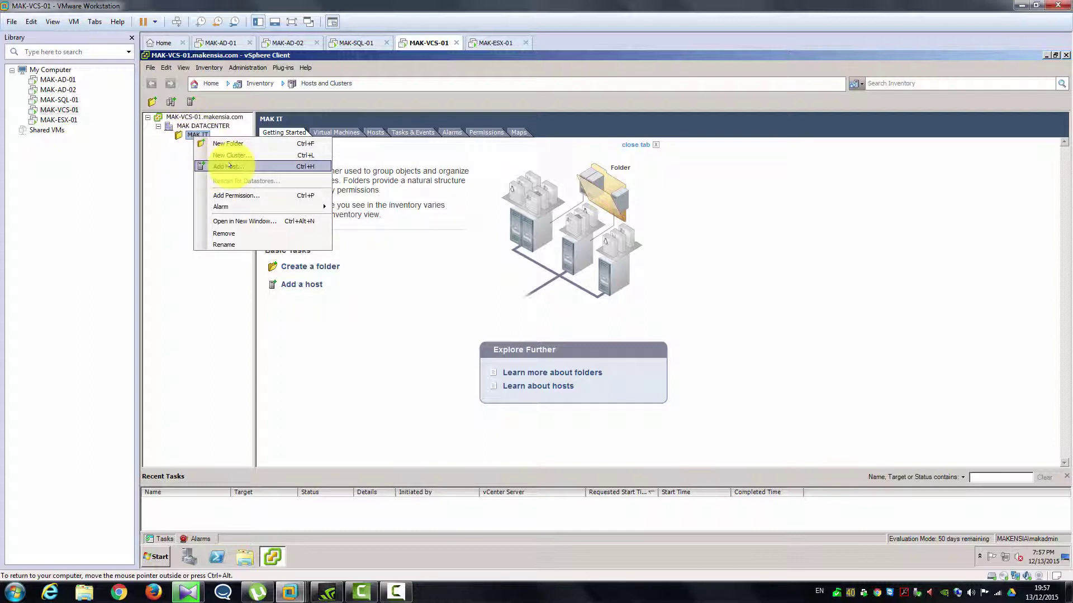
left_click(168, 197)
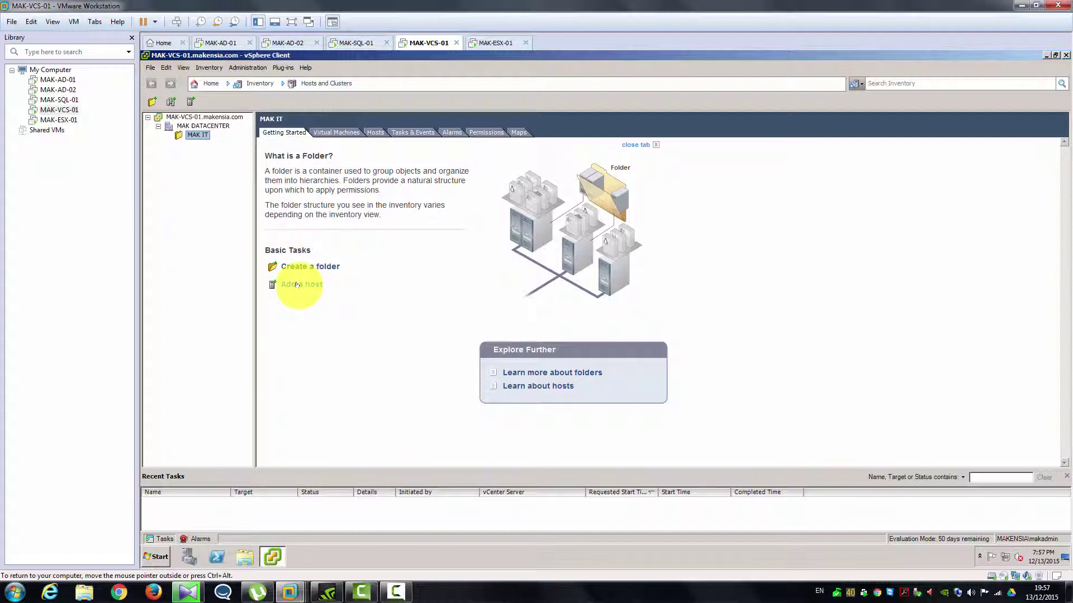
- Add a host to MAK IT with host name MAK-ES, user root and the root password
left_click(297, 285)
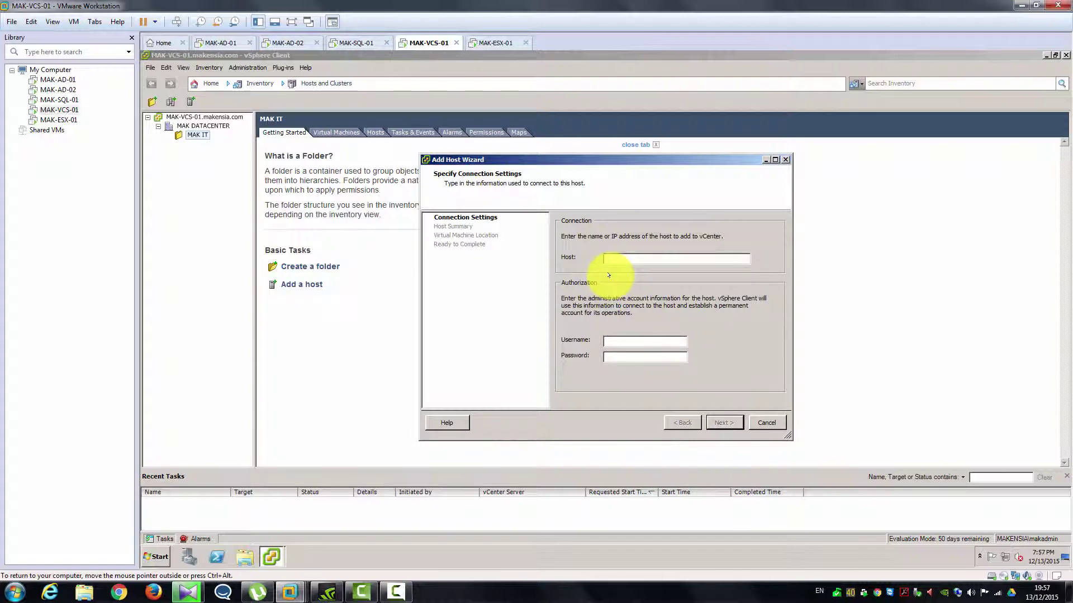
type("MAK-ESX-01")
key("Tab")
type("root")
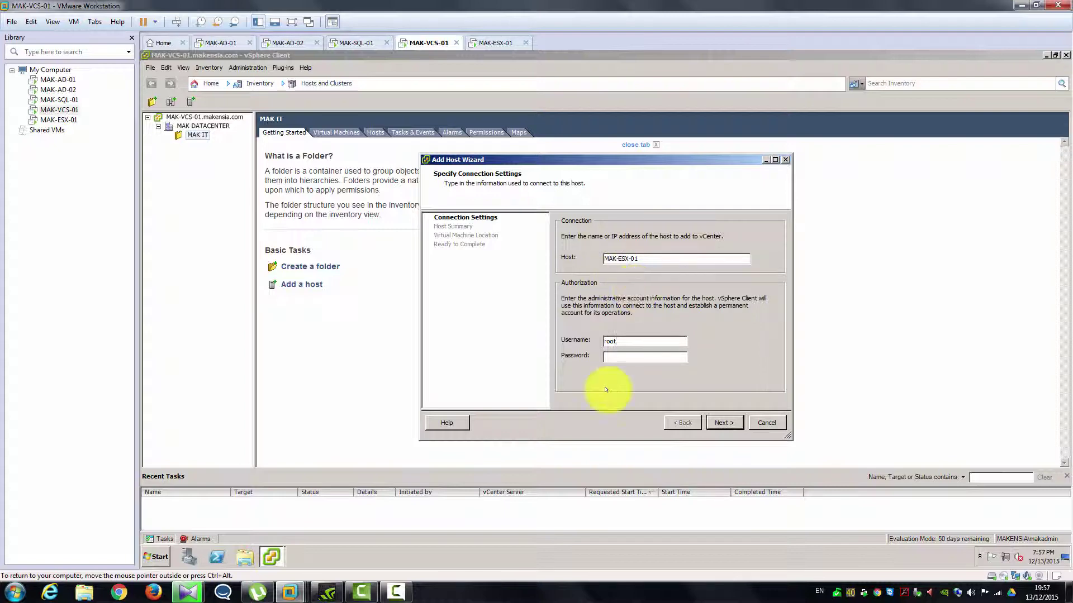
left_click(495, 43)
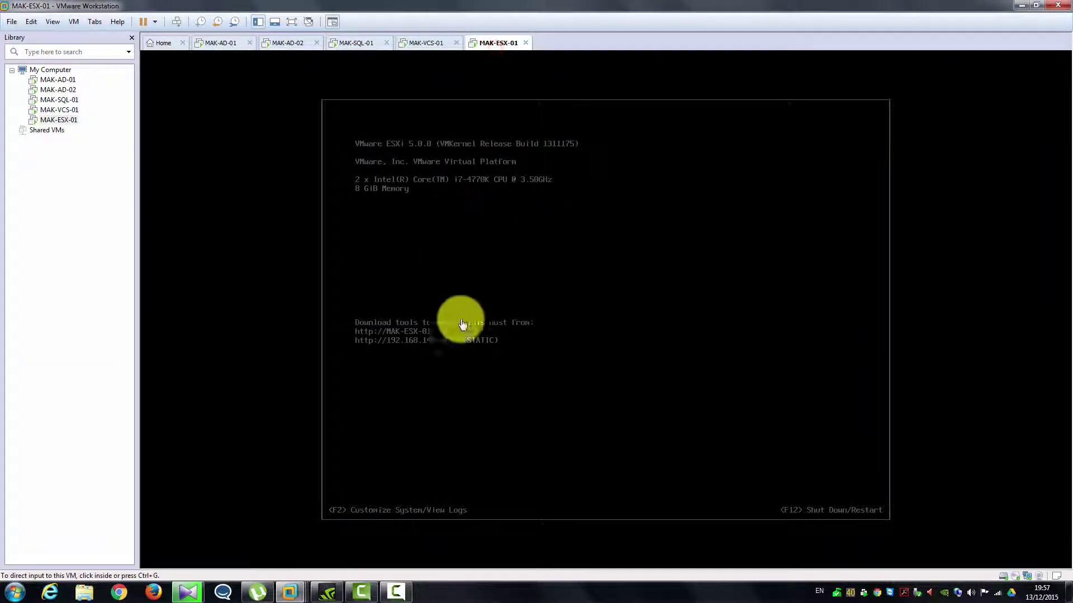
left_click(422, 50)
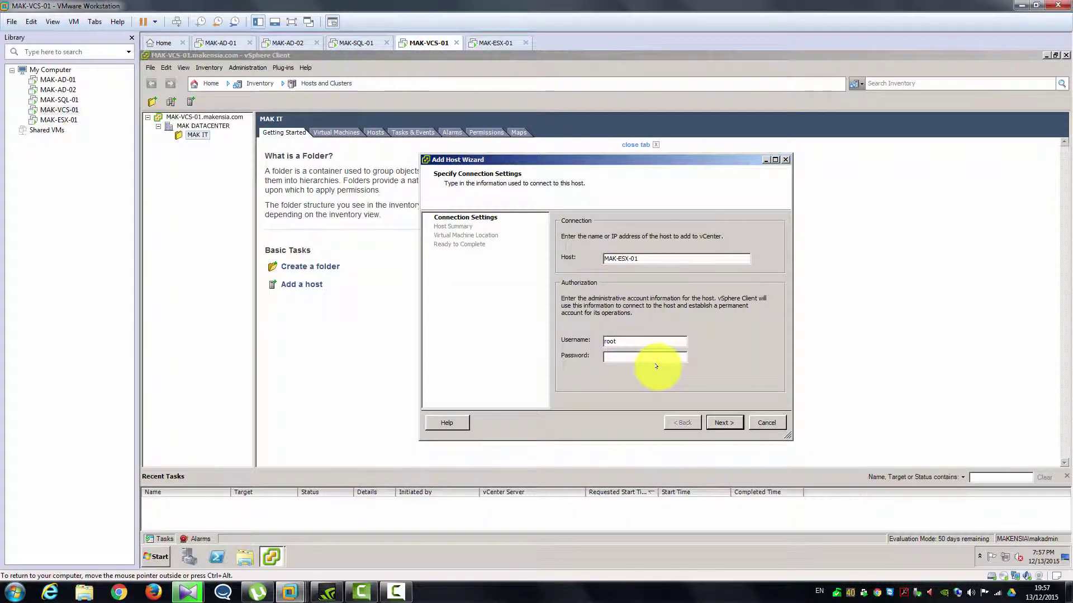
type("*******")
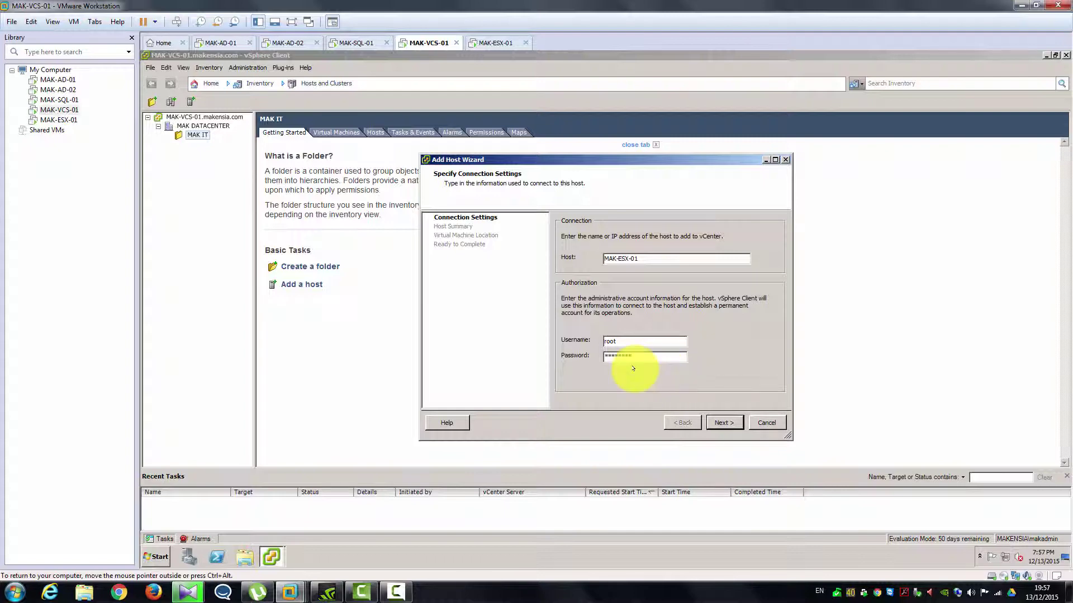
left_click(711, 423)
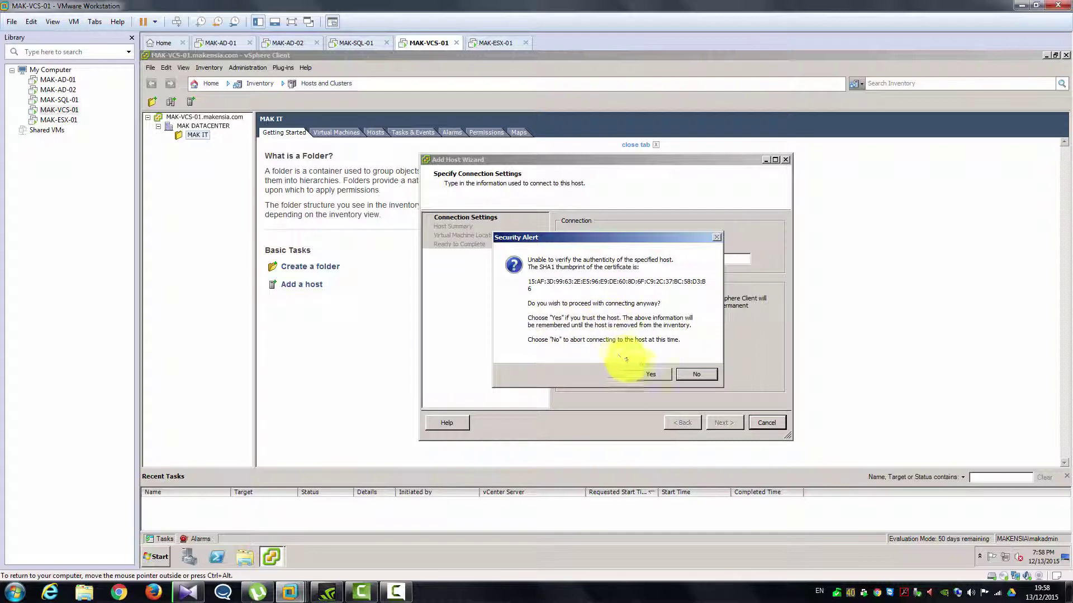
- Accept MAK-ESX-01's SHA1 certificate thumbprint to reach the Host Summary page
left_click(636, 370)
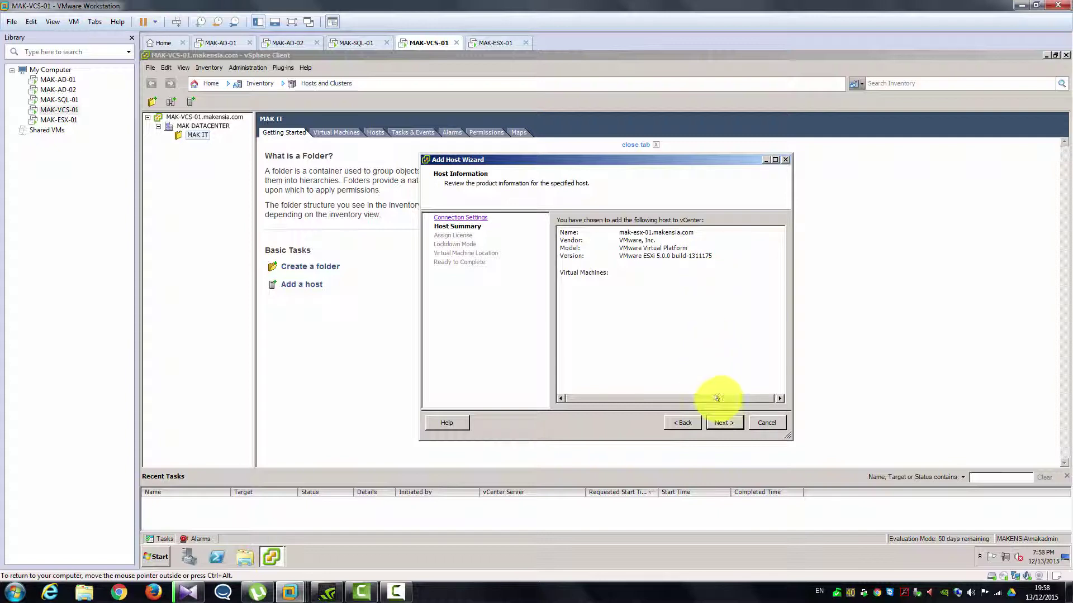
- Continue past Host Summary and keep Evaluation Mode on the Assign License page
left_click(723, 422)
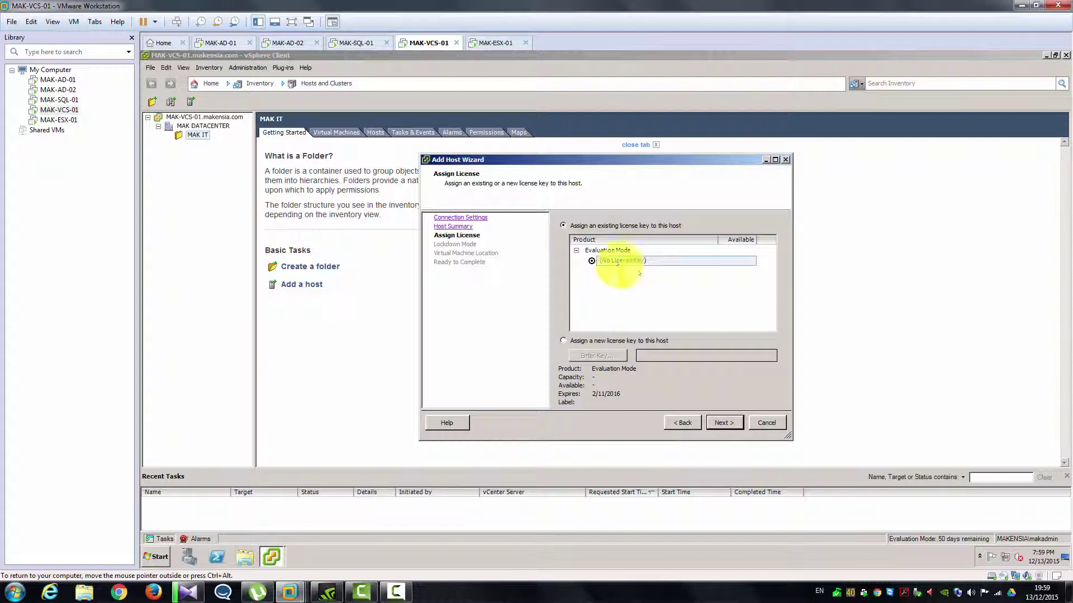
left_click(717, 418)
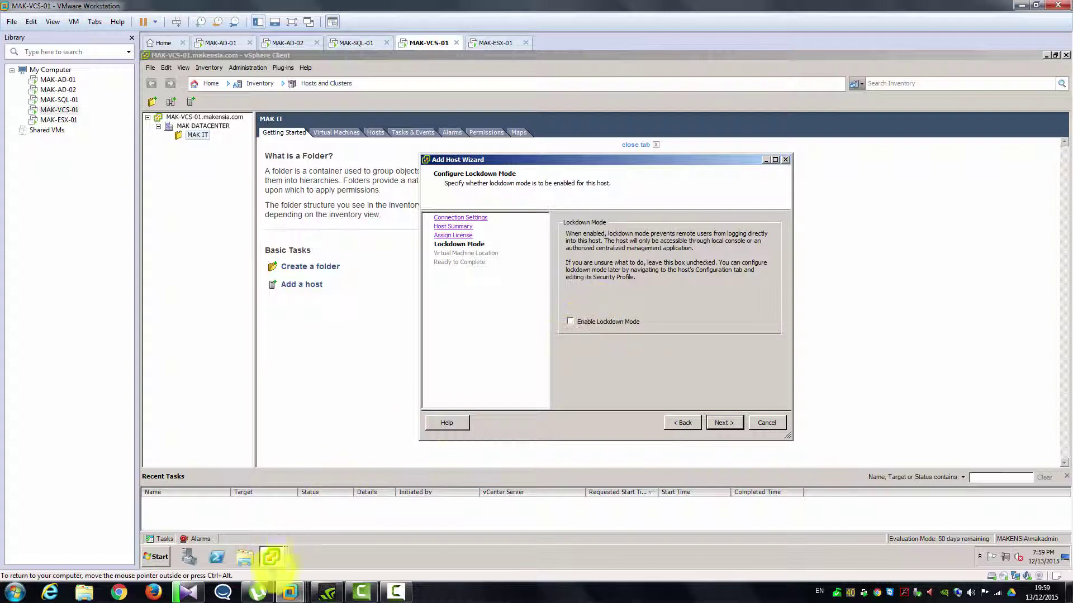
- Continue with Enable Lockdown Mode left unchecked
mouse_move(274, 556)
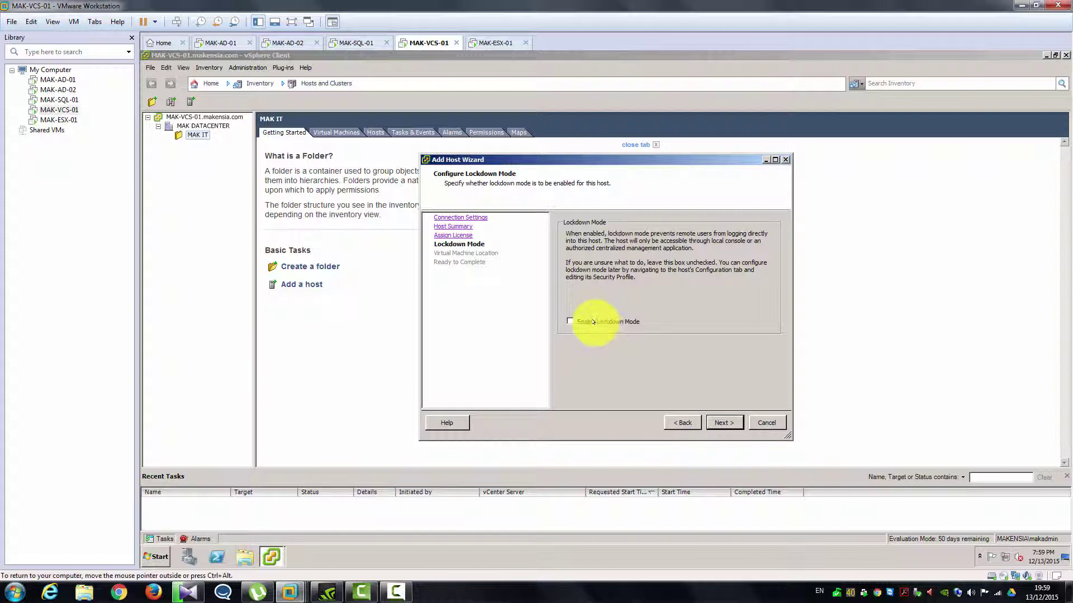
left_click(716, 425)
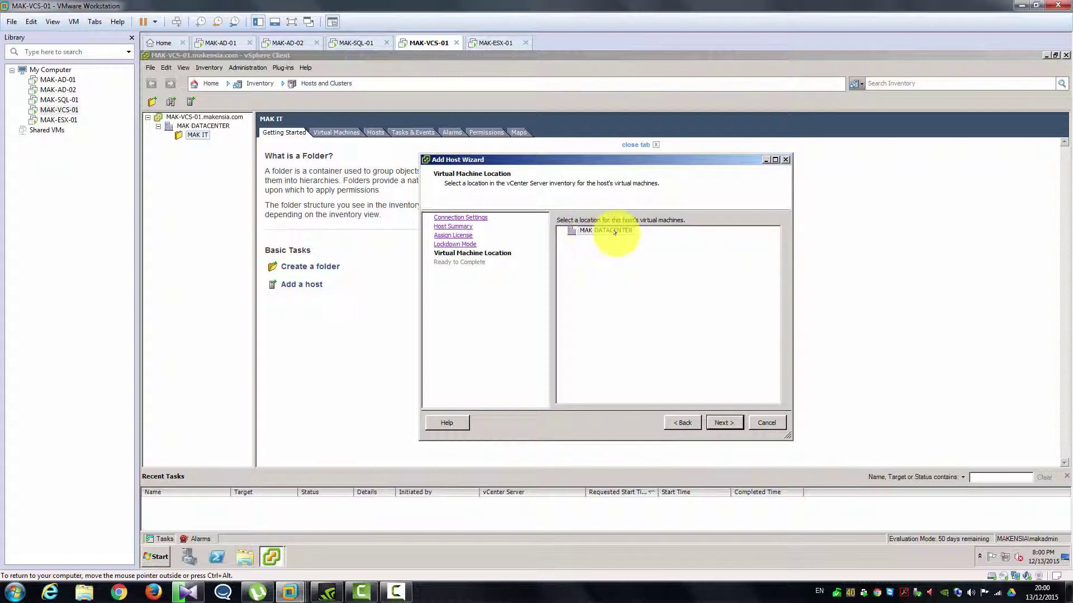
- Keep MAK DATACENTER as the VM location, review Ready to Complete and finish the wizard
left_click(715, 425)
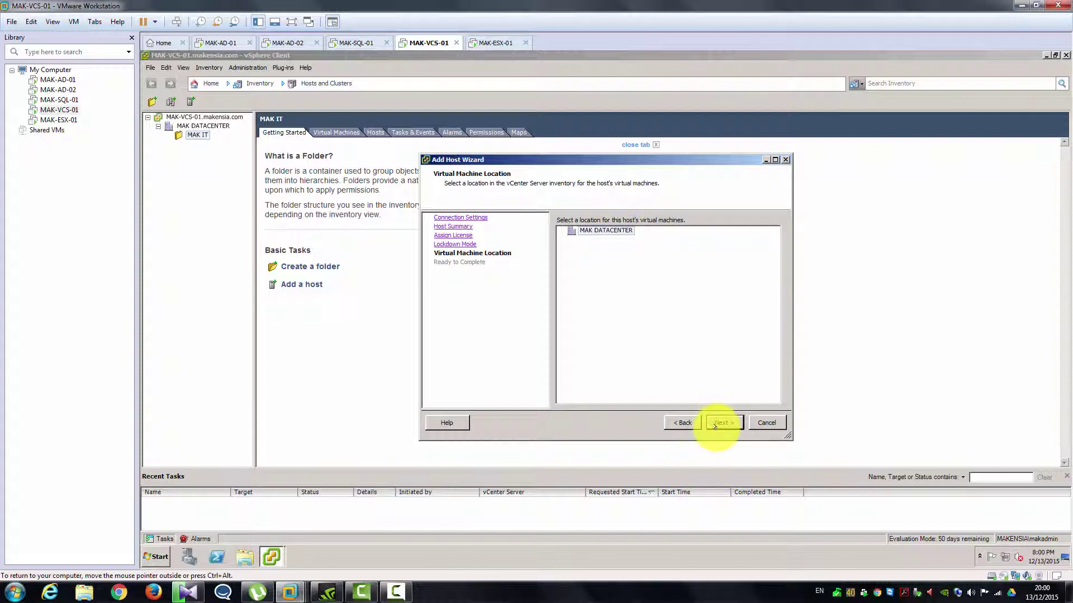
left_click(715, 424)
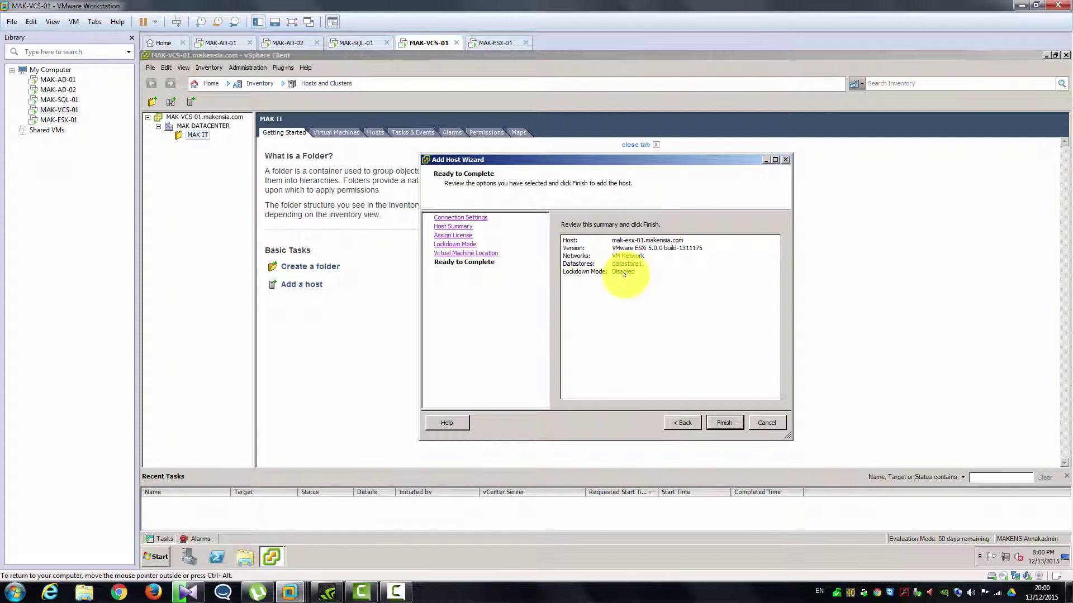
left_click(721, 422)
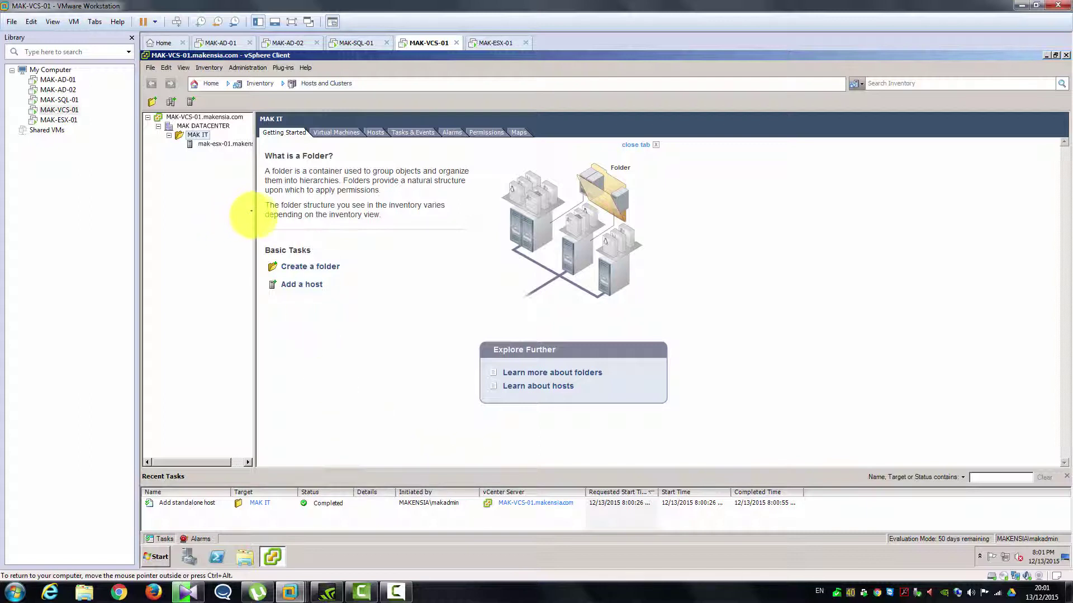
- Widen the inventory pane and select mak-esx-01.makensia.com to view its summary
left_click_drag(250, 211, 315, 211)
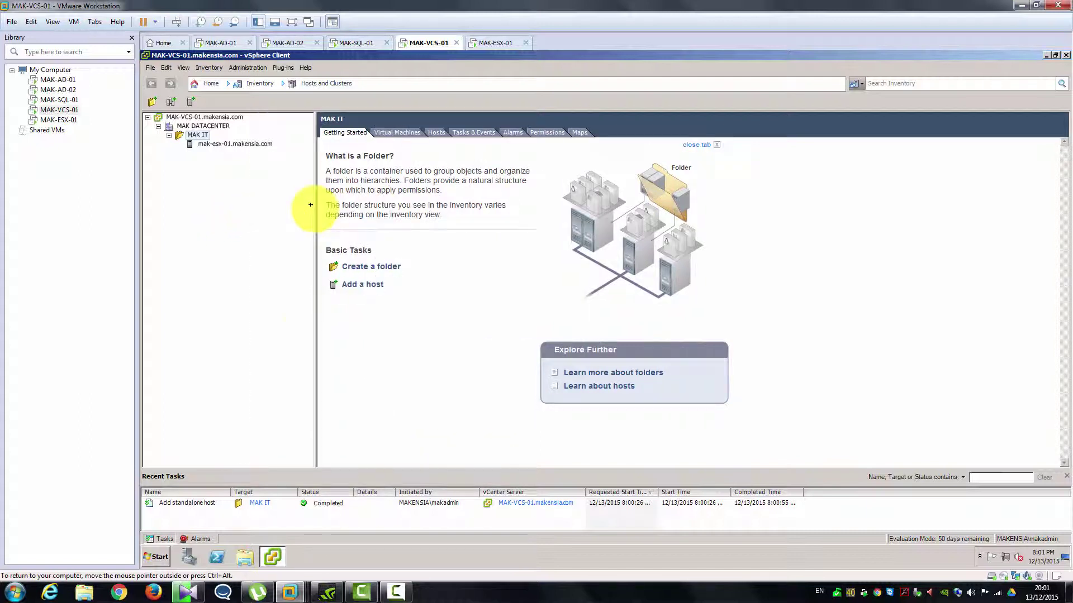
left_click(215, 147)
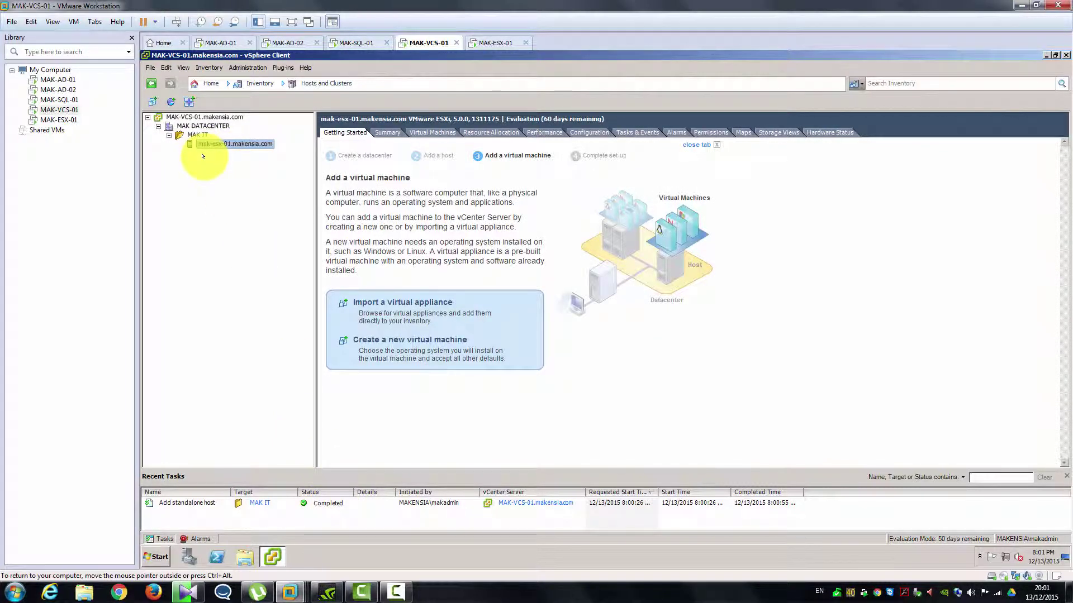
- Save mak-esx-01's summary report to Documents as a Microsoft Excel Workbook (*.xls)
right_click(213, 145)
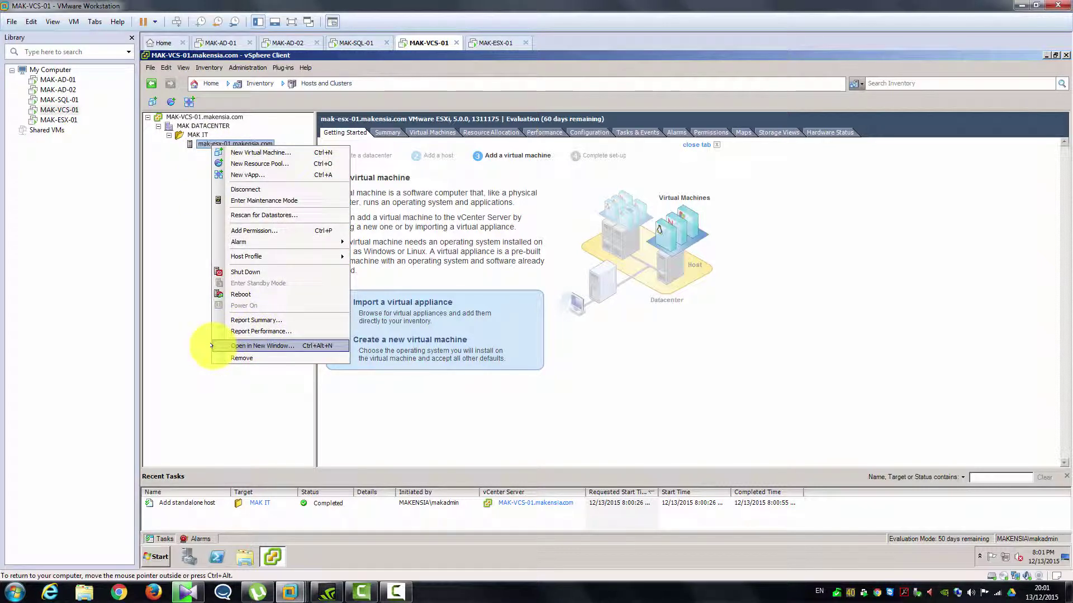
left_click(249, 320)
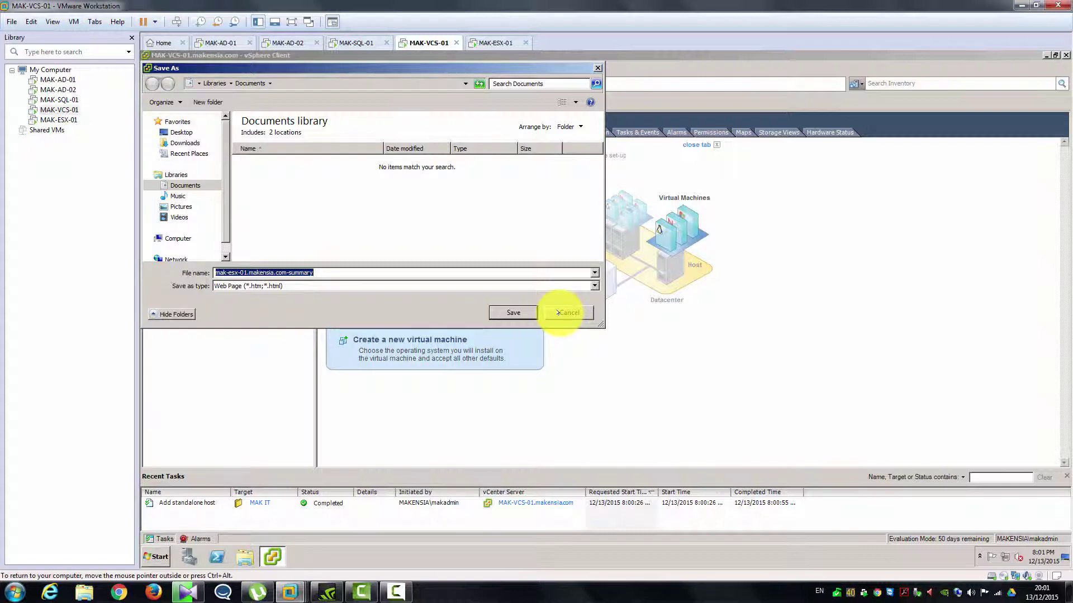
left_click(433, 283)
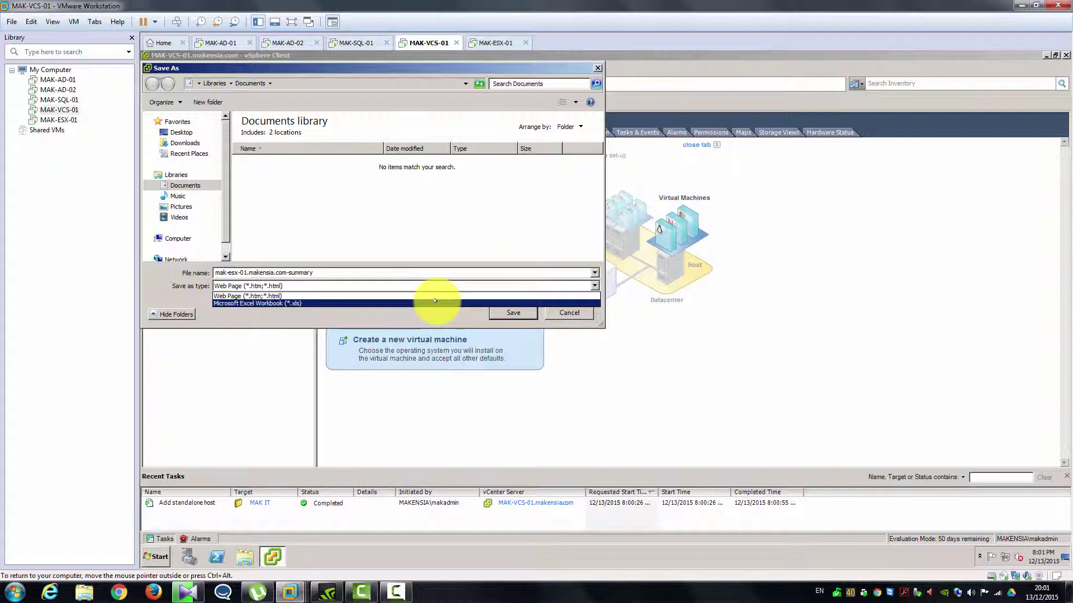
left_click(435, 303)
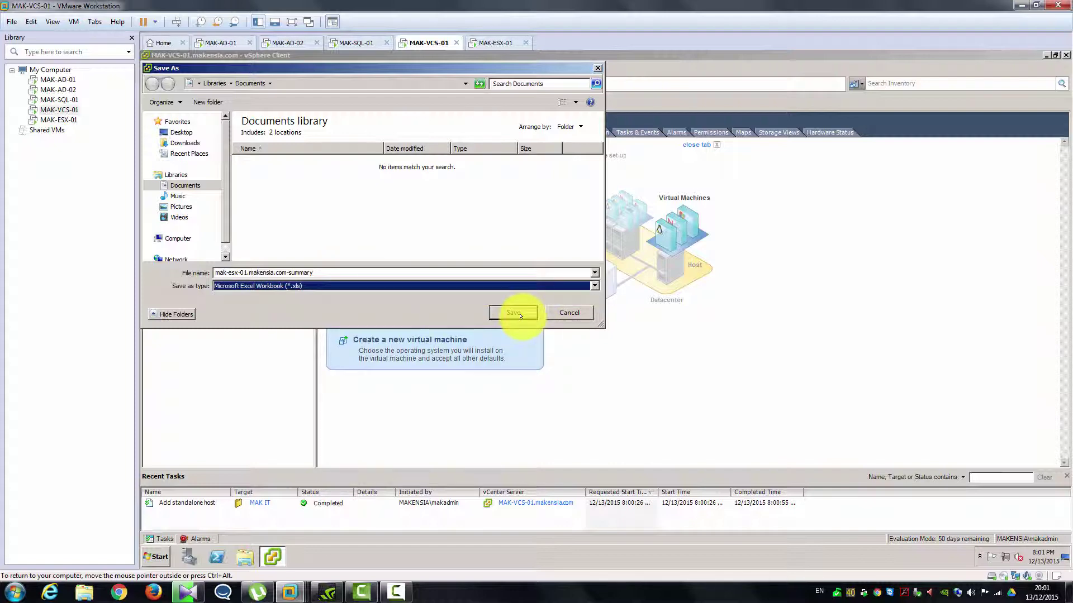
left_click(565, 314)
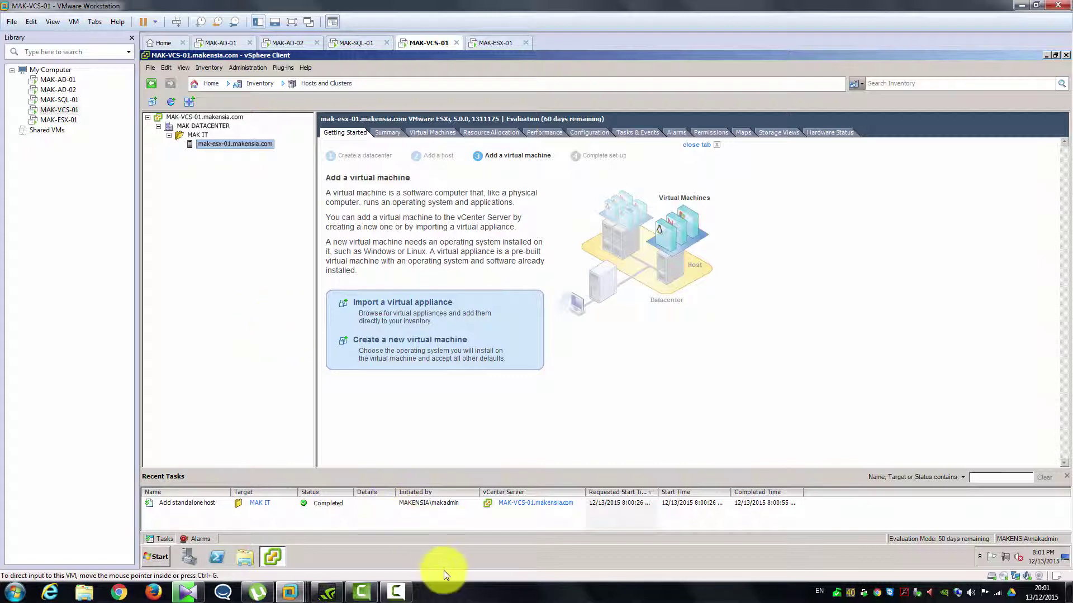
- Return to the vCenter VM and show mak-esx-01.makensia.com's Summary tab with CPU and memory usage
left_click(455, 591)
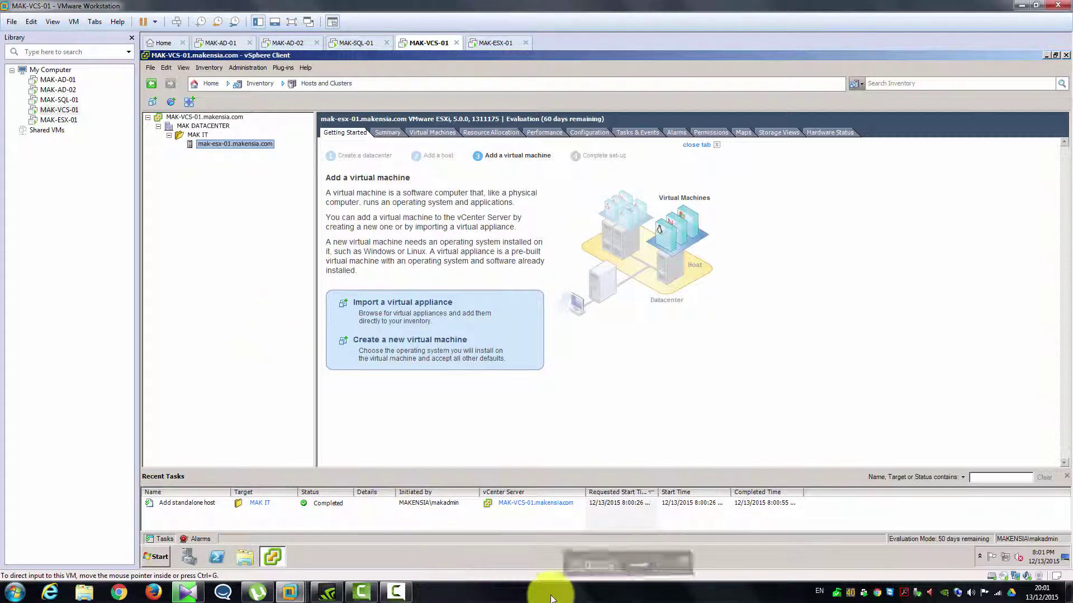
left_click(346, 397)
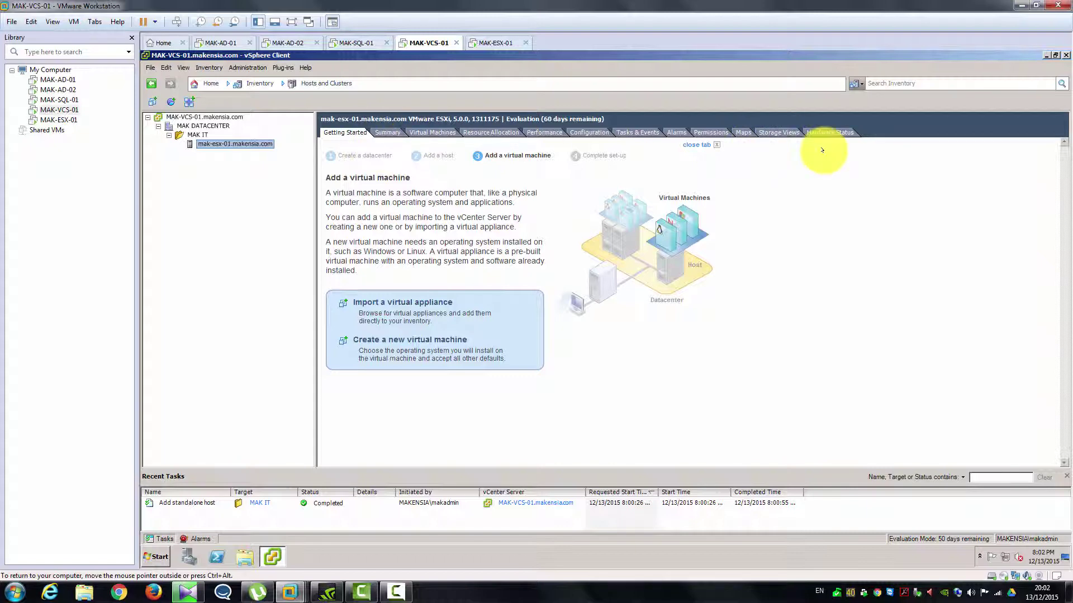
left_click(385, 131)
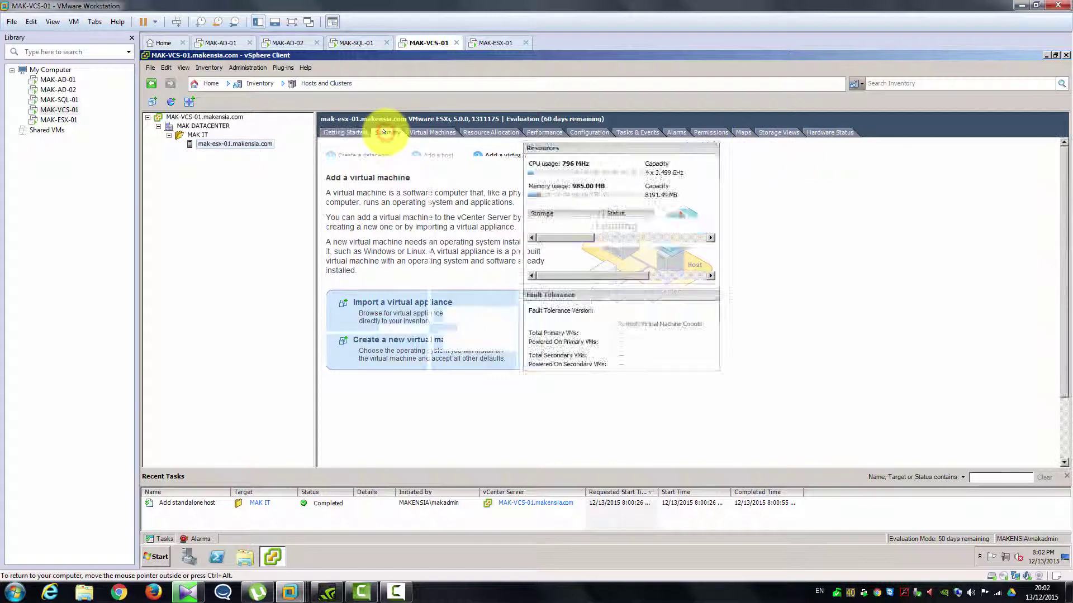